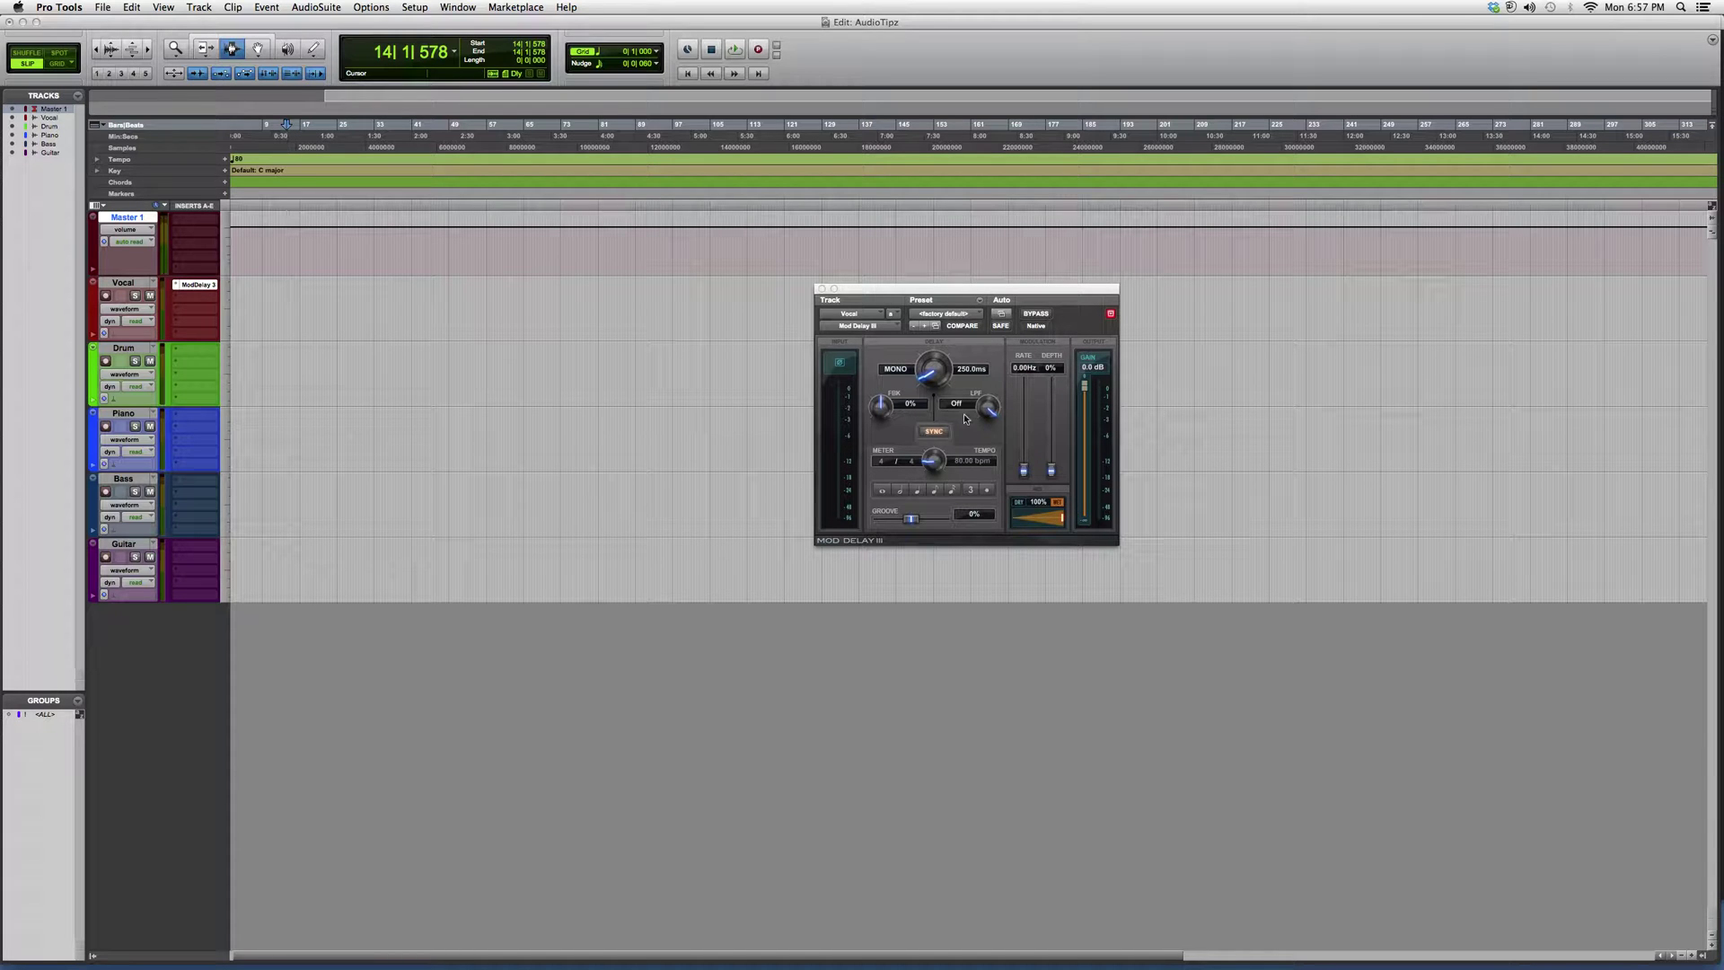
{"action": "left_click", "coordinate": [934, 432]}
{"action": "left_click", "coordinate": [934, 432]}
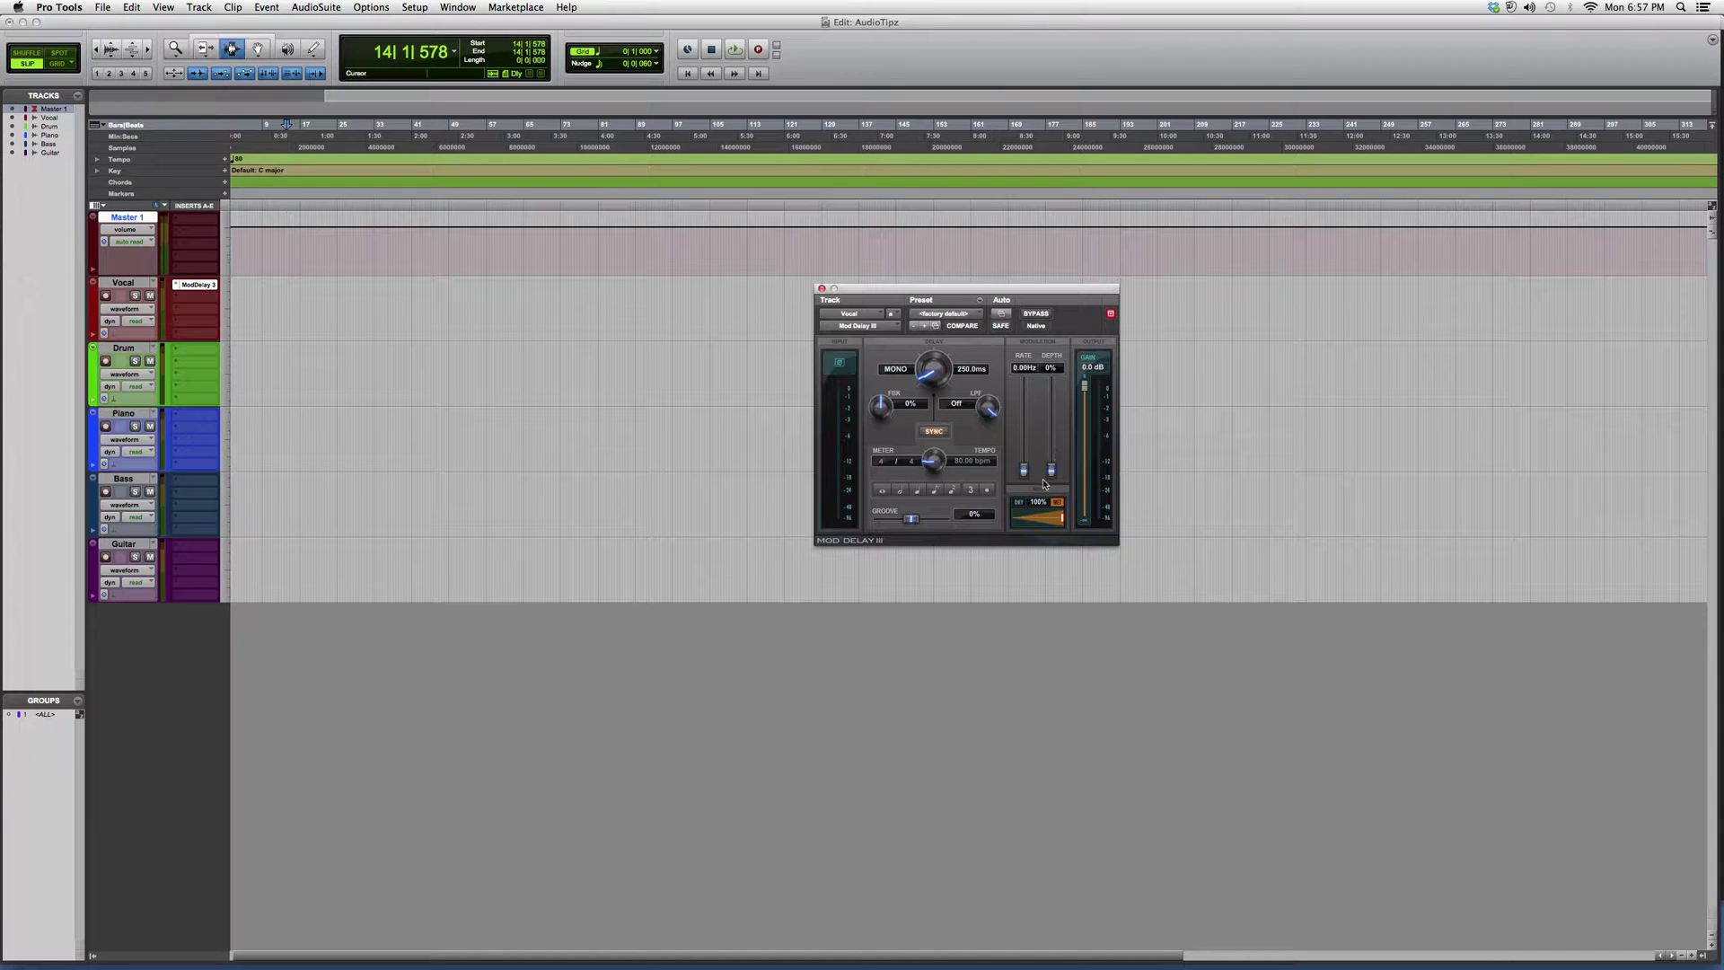
Try Mod Delay III's Depth and Mix, restore 0% depth and 100% wet, then switch to QuickTime
{"action": "mouse_move", "coordinate": [1051, 469]}
{"action": "left_mouse_down"}
{"action": "mouse_move", "coordinate": [1051, 404]}
{"action": "mouse_move", "coordinate": [1050, 470]}
{"action": "mouse_move", "coordinate": [1023, 391]}
{"action": "mouse_move", "coordinate": [1022, 471]}
{"action": "left_mouse_up"}
{"action": "left_click", "coordinate": [1042, 517]}
{"action": "left_click_drag", "start_coordinate": [1042, 516], "coordinate": [1031, 515]}
{"action": "left_click_drag", "start_coordinate": [1031, 516], "coordinate": [1128, 493]}
{"action": "key", "text": "super+Tab"}
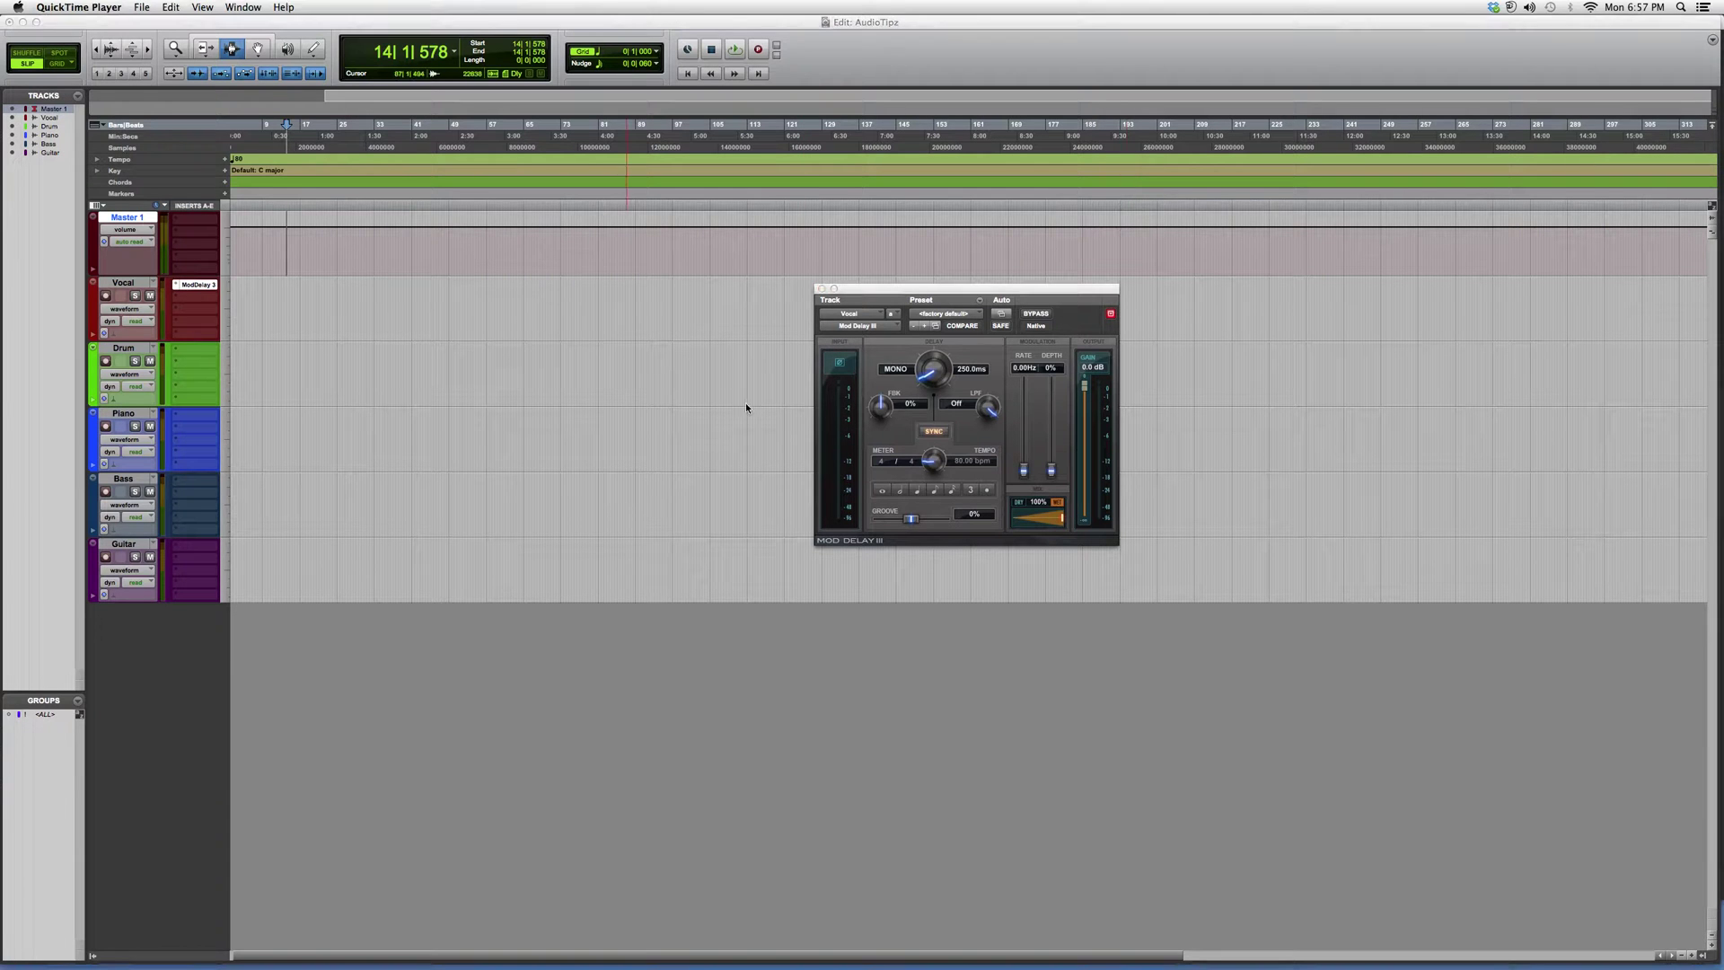